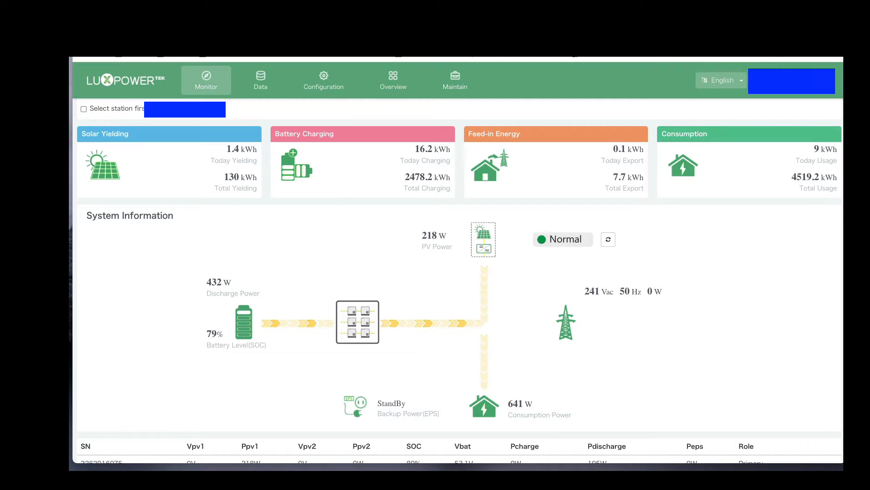
Log out of the monitoring account and sign back in to the station monitoring page.
mouse_move(792, 81)
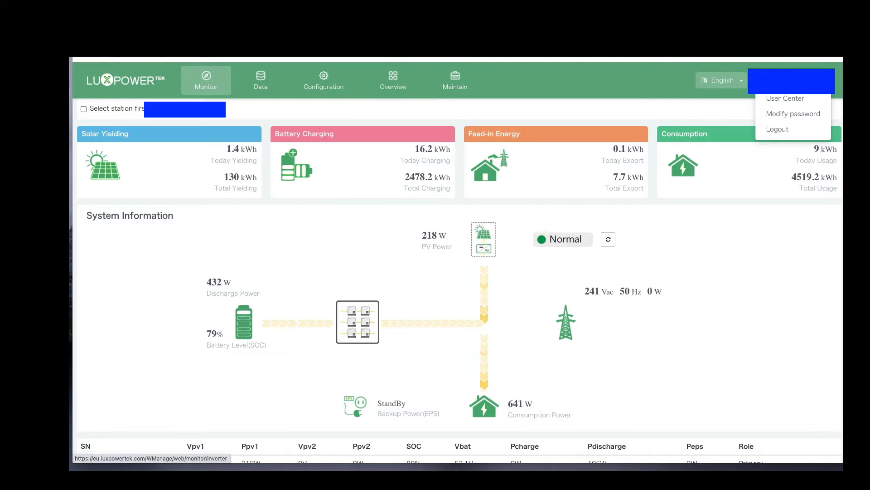
click(777, 129)
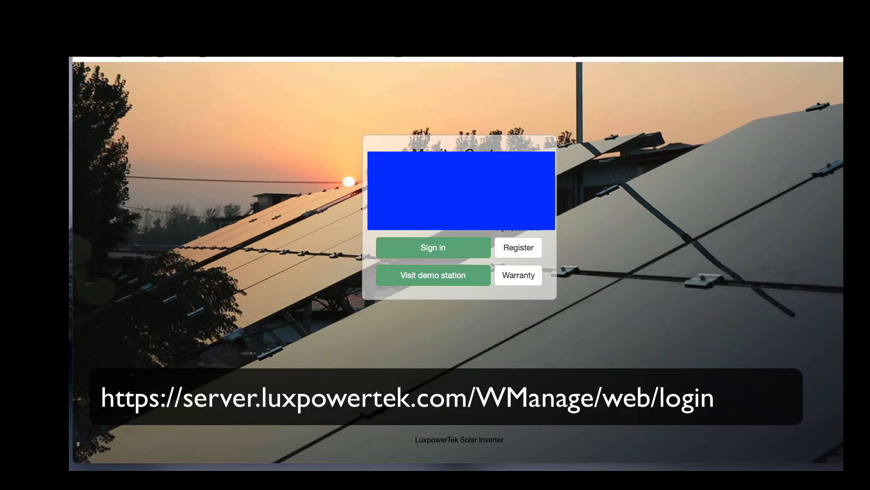
click(428, 245)
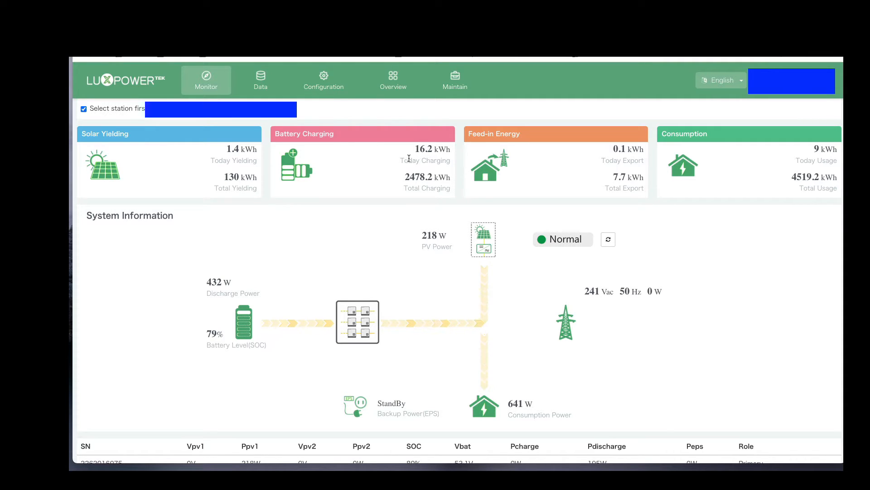
Highlight today's charging figure and its label in the Battery Charging summary.
drag(402, 160, 450, 161)
click(448, 162)
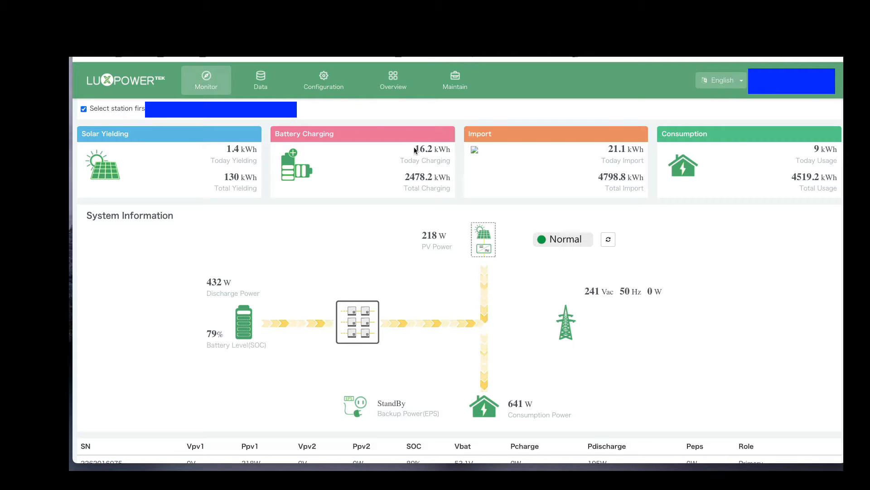
drag(414, 149, 436, 149)
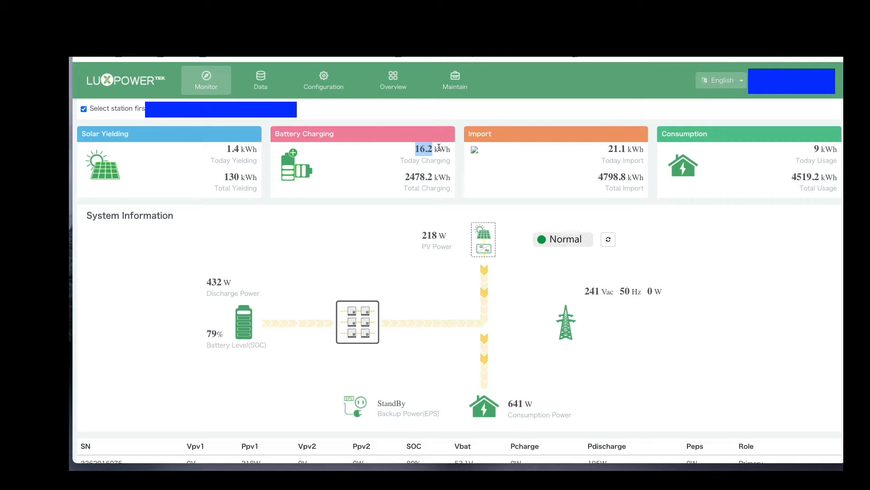
click(434, 169)
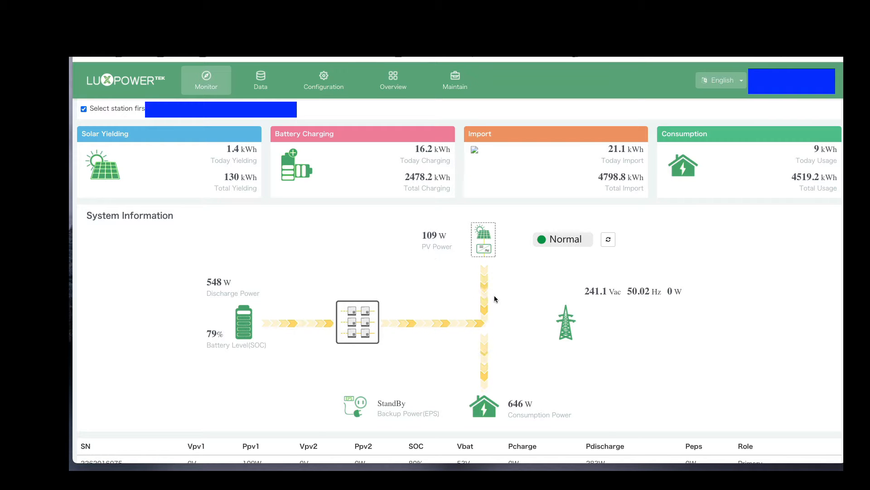
Examine the per-inverter readings table and the time-point values in the Input&Output Power chart for 2023-02-17.
scroll(506, 304, down, 4)
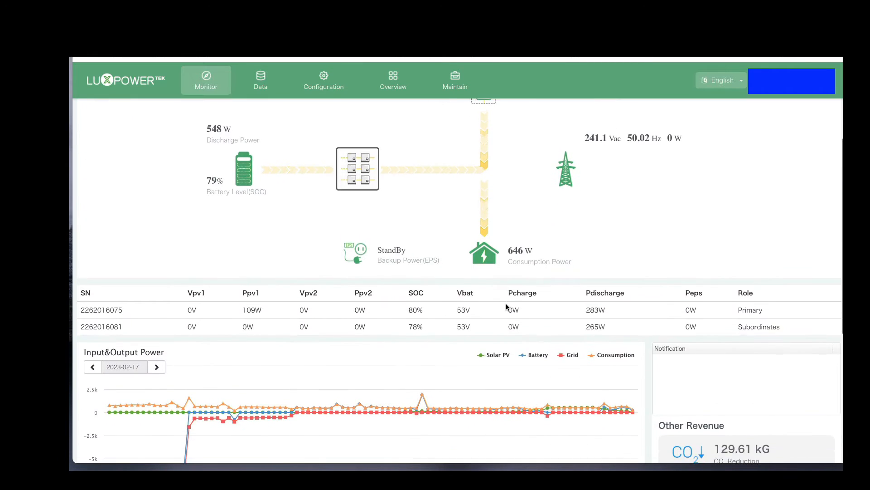
scroll(317, 290, down, 1)
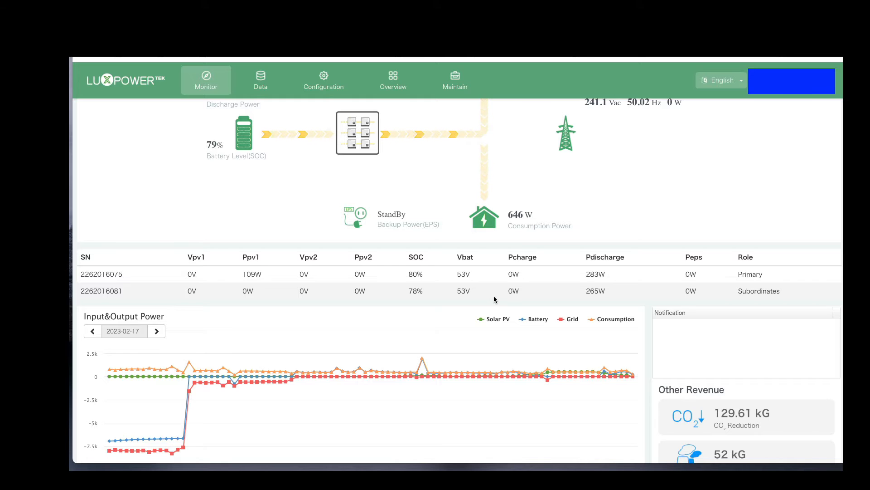
scroll(494, 299, down, 2)
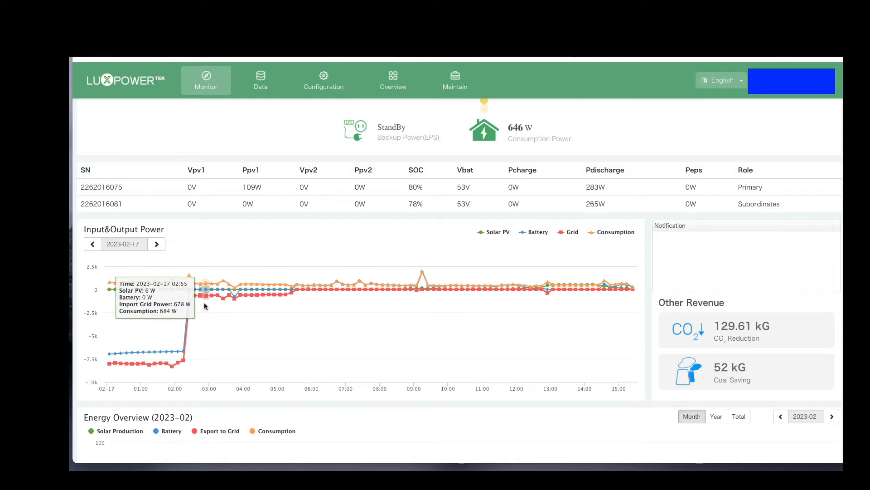
scroll(205, 305, down, 1)
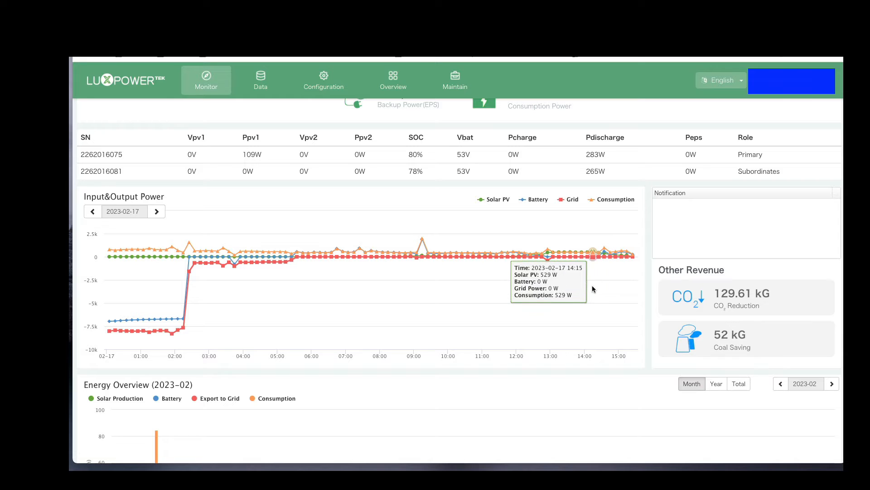
right_click(598, 274)
click(469, 307)
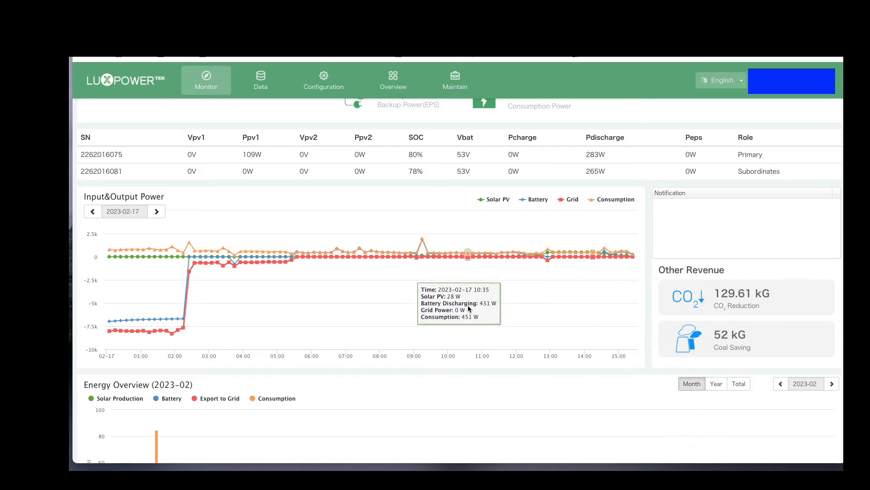
scroll(505, 273, up, 5)
scroll(505, 276, down, 5)
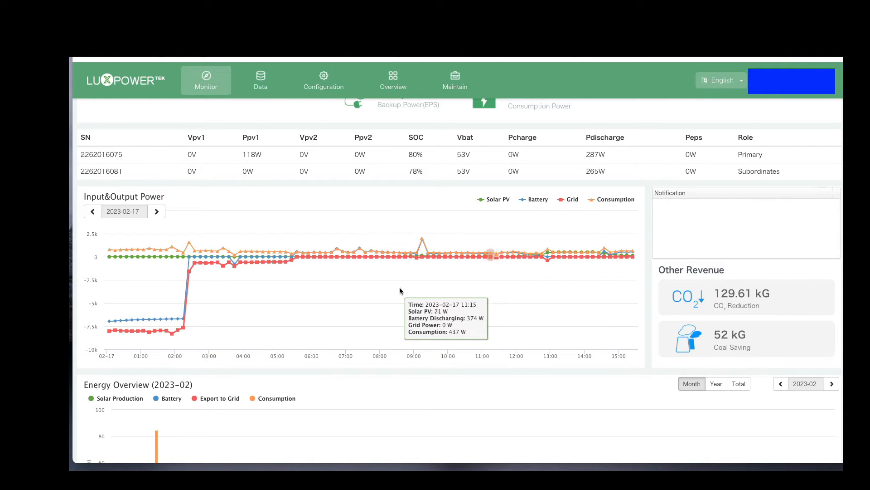
Examine the daily bars in the Energy Overview chart for 2023-02 and return to the system summary.
scroll(464, 292, down, 3)
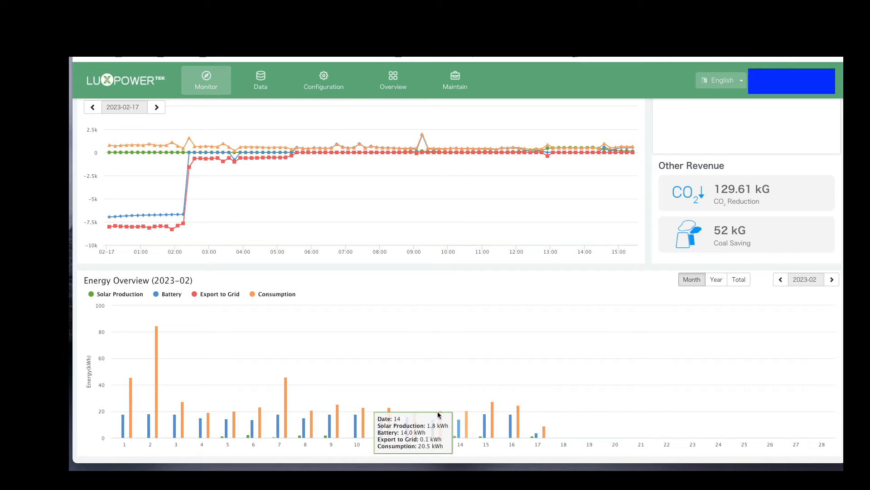
scroll(318, 394, up, 2)
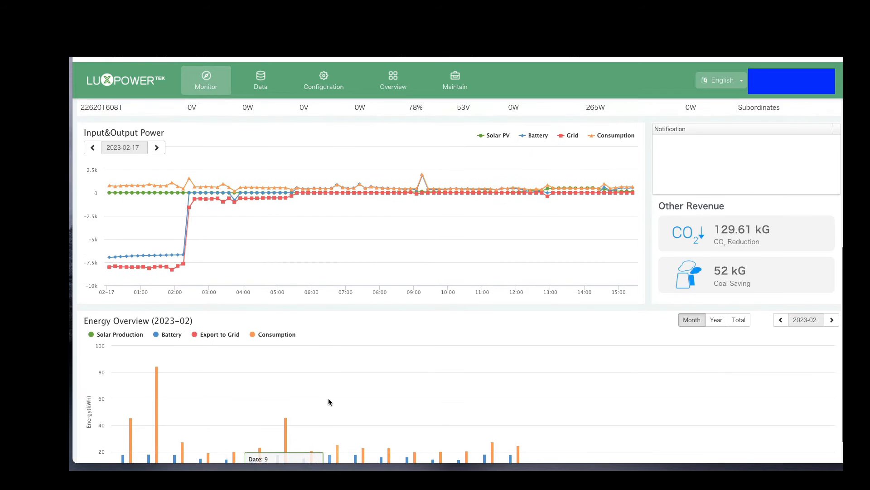
scroll(329, 402, down, 1)
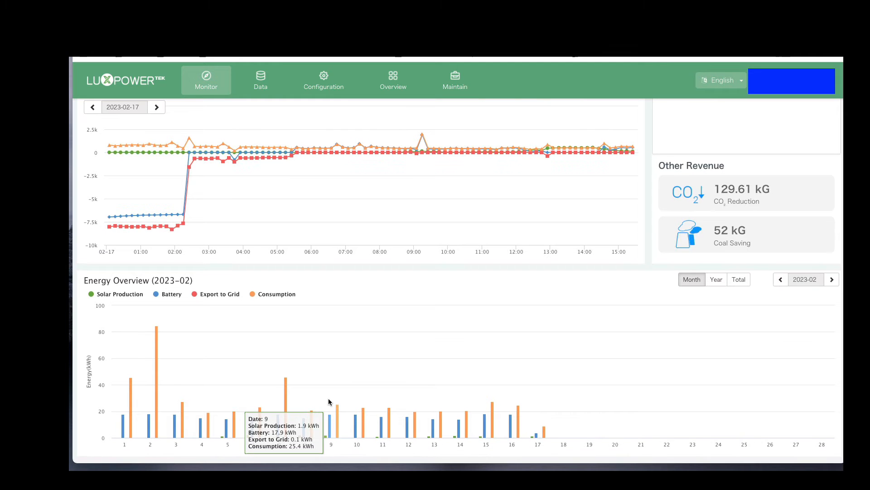
scroll(329, 402, up, 1)
scroll(328, 402, up, 6)
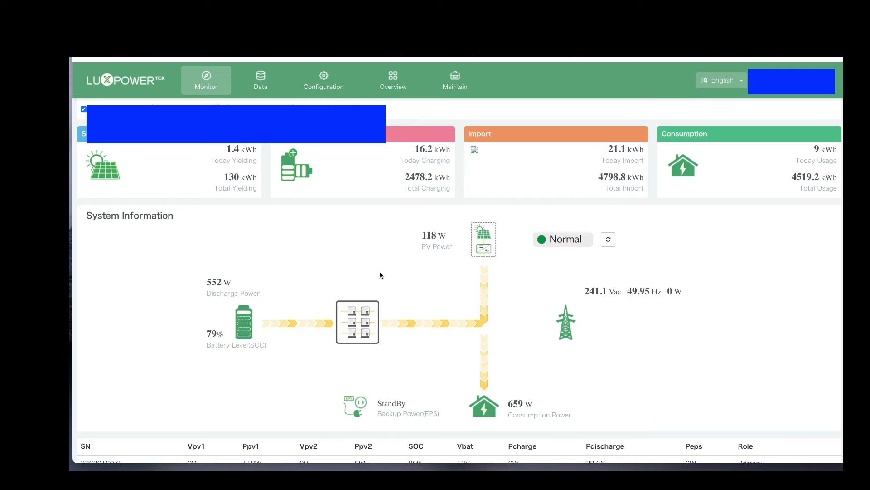
Browse the Data, Configuration and Overview sections, including the available Station Management actions.
click(443, 89)
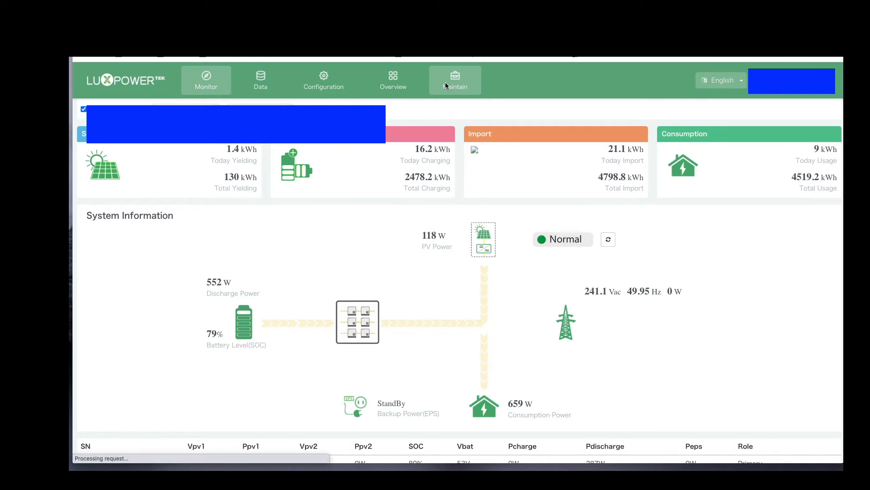
click(263, 87)
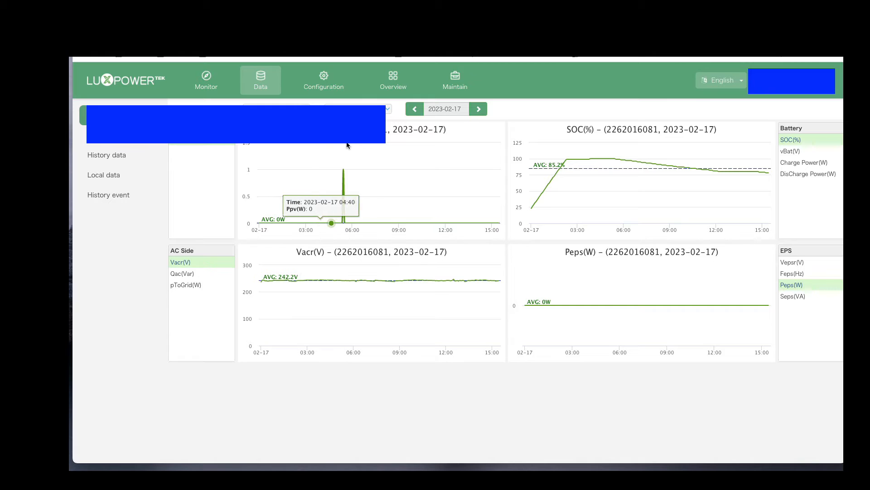
click(330, 88)
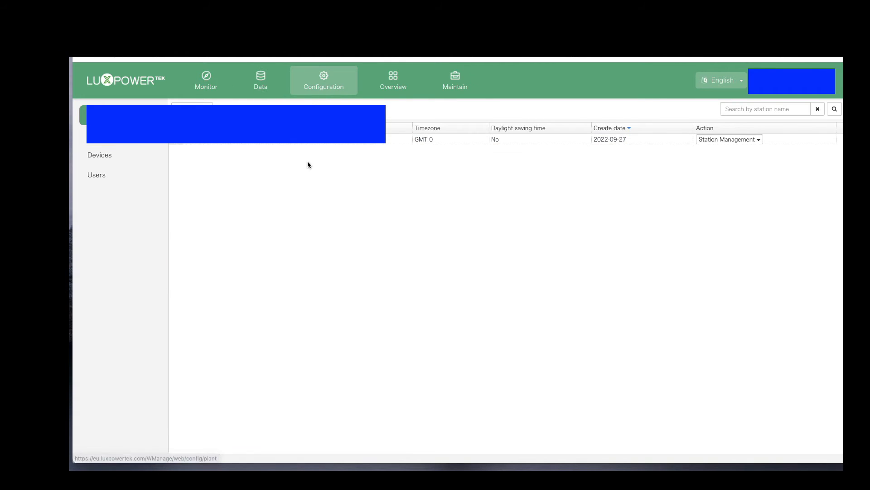
click(714, 141)
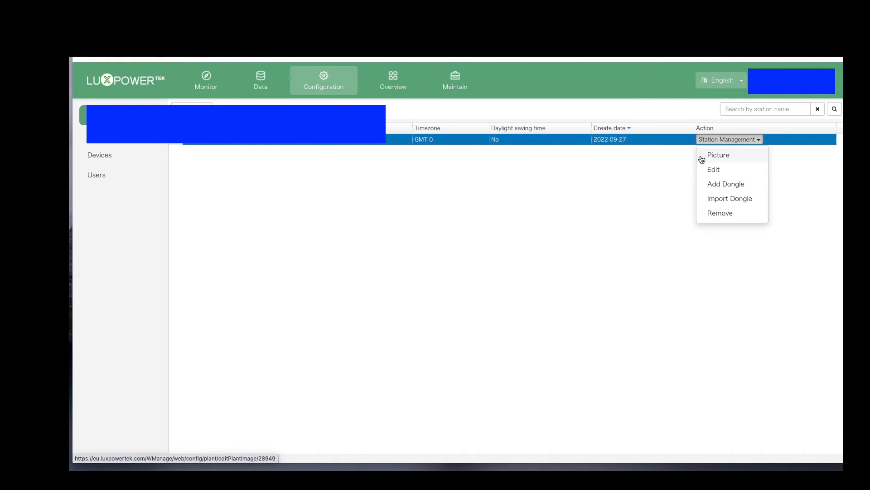
click(620, 184)
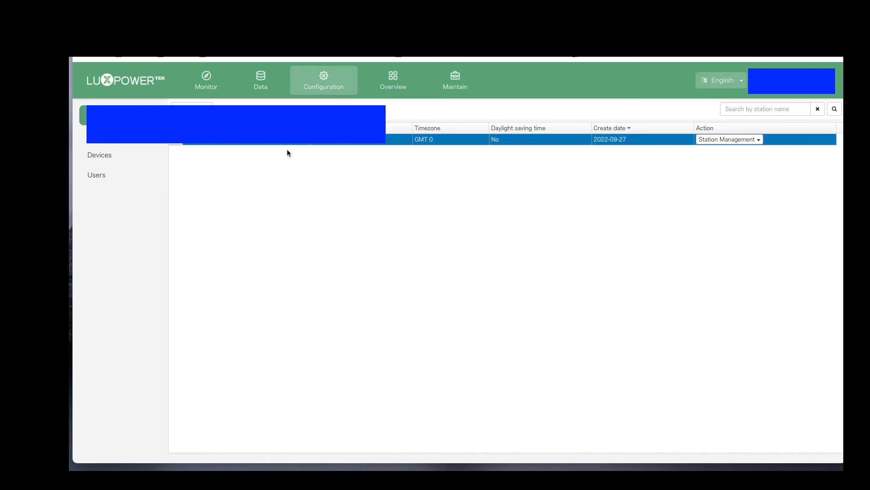
click(392, 81)
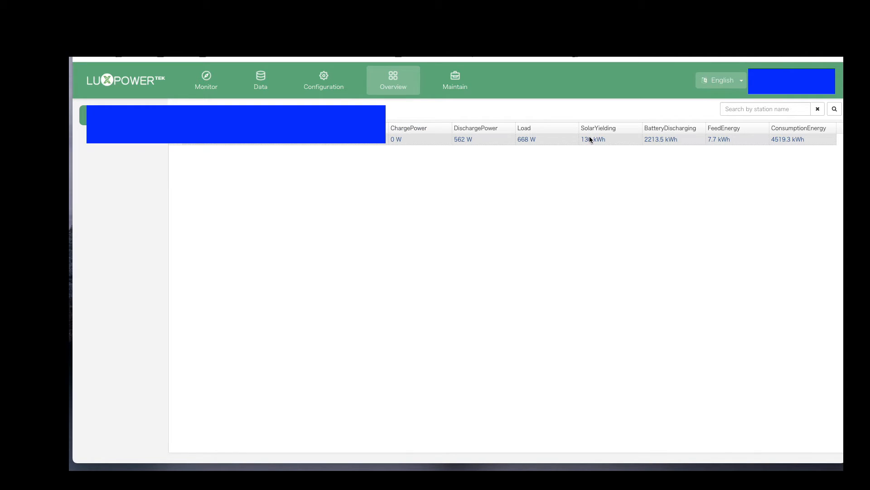
Read the inverter's current parameters into the Maintain section's settings form.
click(455, 75)
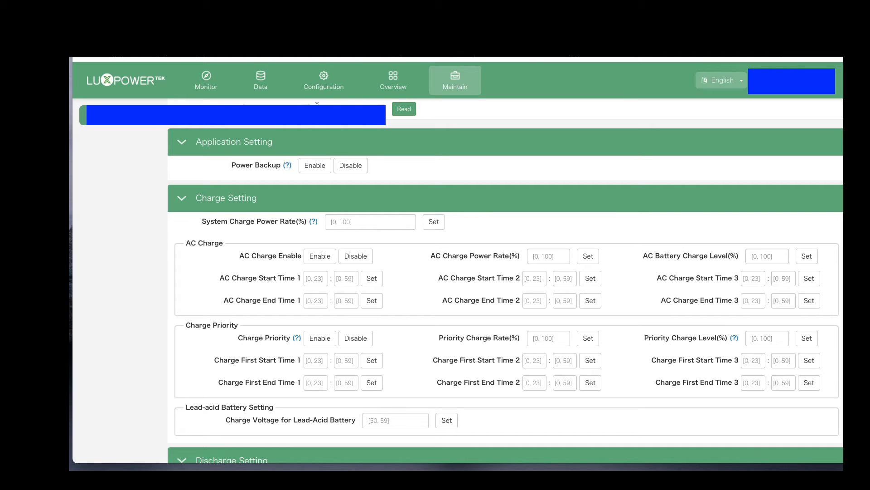
click(405, 111)
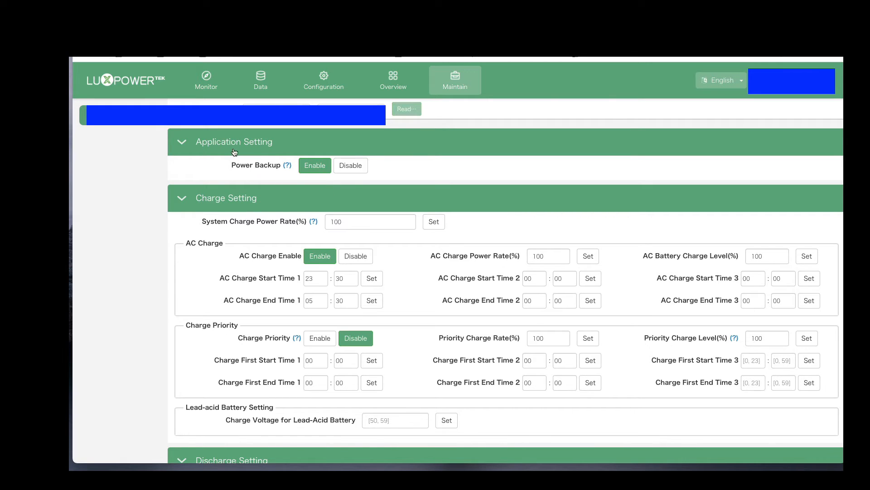
scroll(354, 180, down, 1)
scroll(355, 182, up, 1)
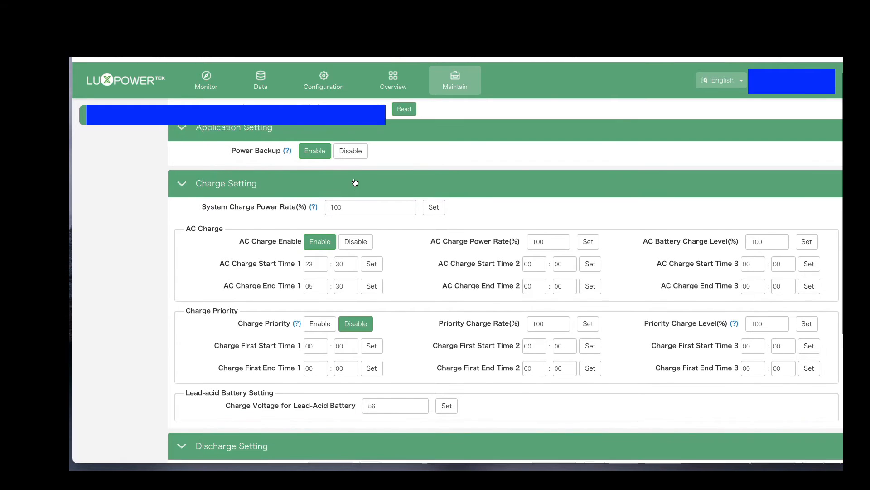
Collapse the Application Setting and Reset groups, leaving the charge and discharge groups expanded.
click(175, 139)
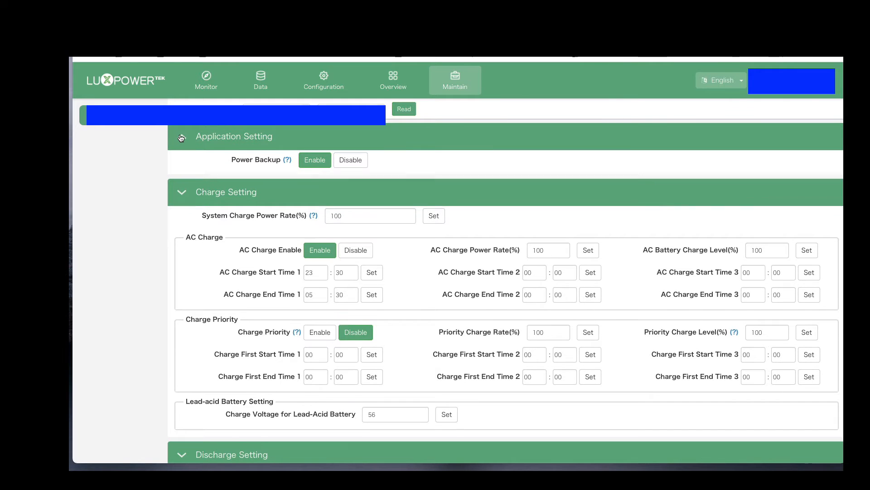
scroll(222, 233, down, 3)
scroll(222, 233, down, 5)
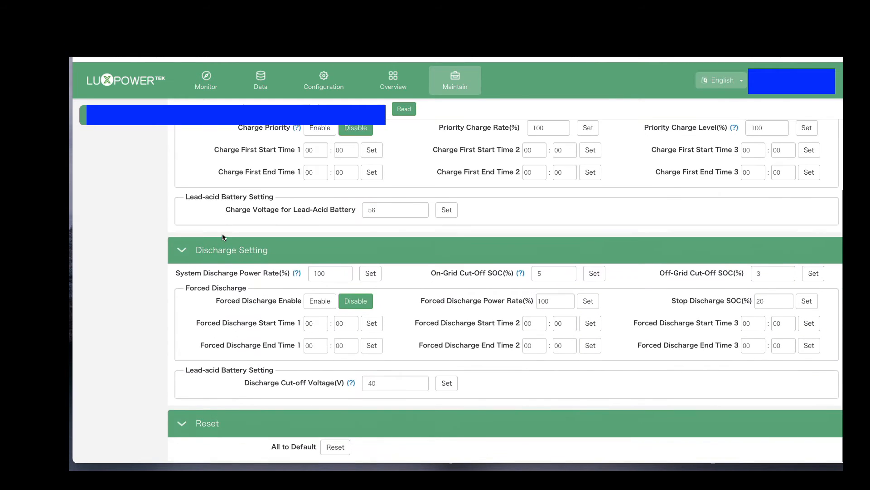
scroll(222, 233, up, 10)
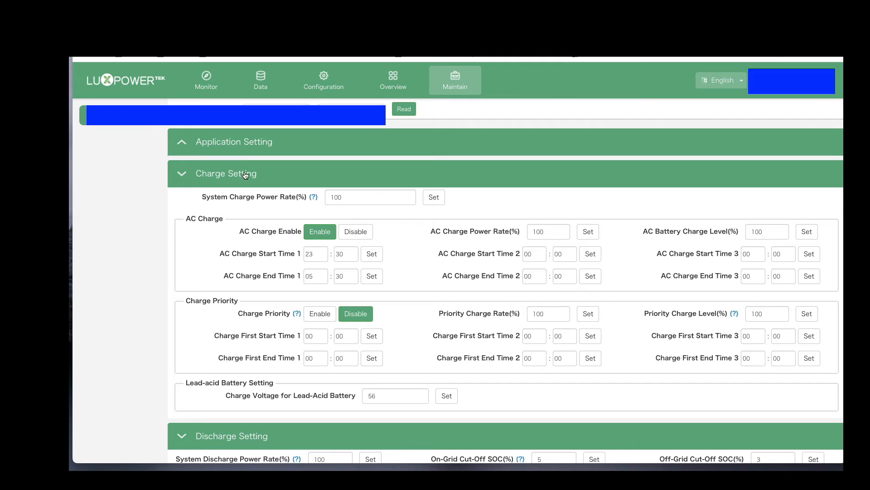
scroll(218, 361, down, 5)
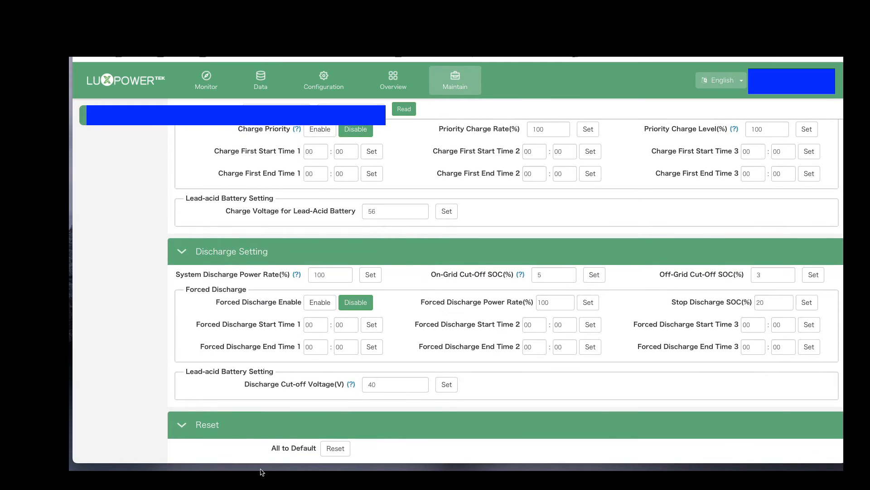
click(180, 425)
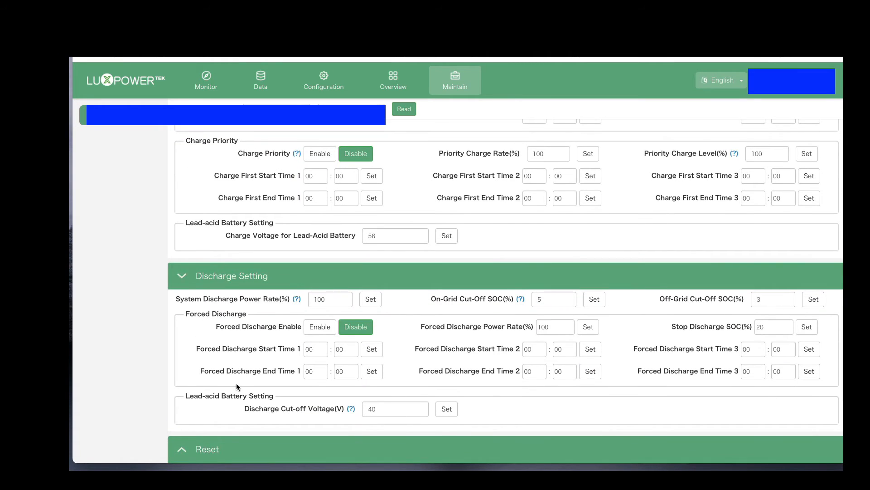
Review the charge and discharge settings and open the hour of AC Charge Start Time 1 for editing.
scroll(235, 386, up, 4)
scroll(326, 379, down, 1)
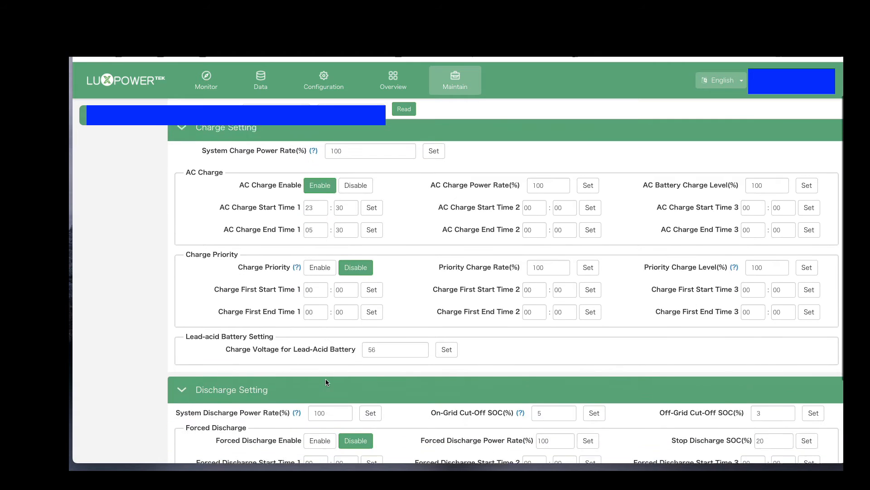
scroll(325, 379, up, 1)
scroll(326, 379, down, 1)
scroll(325, 379, up, 1)
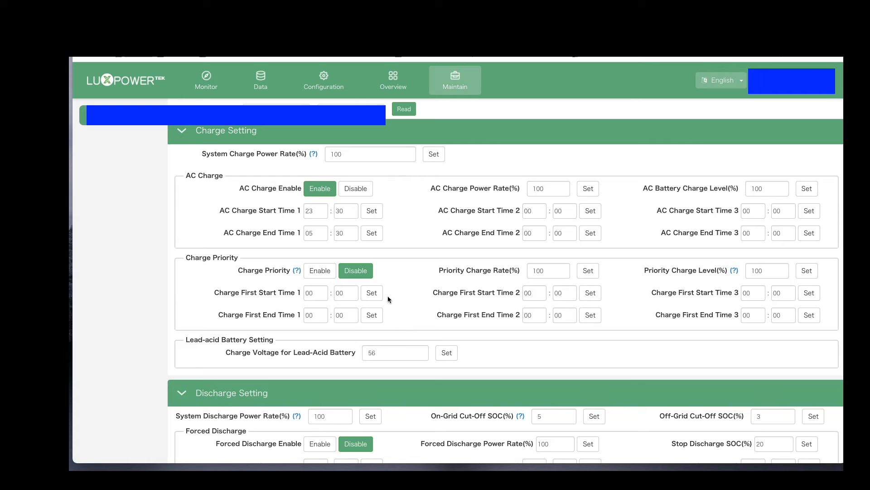
scroll(388, 296, down, 2)
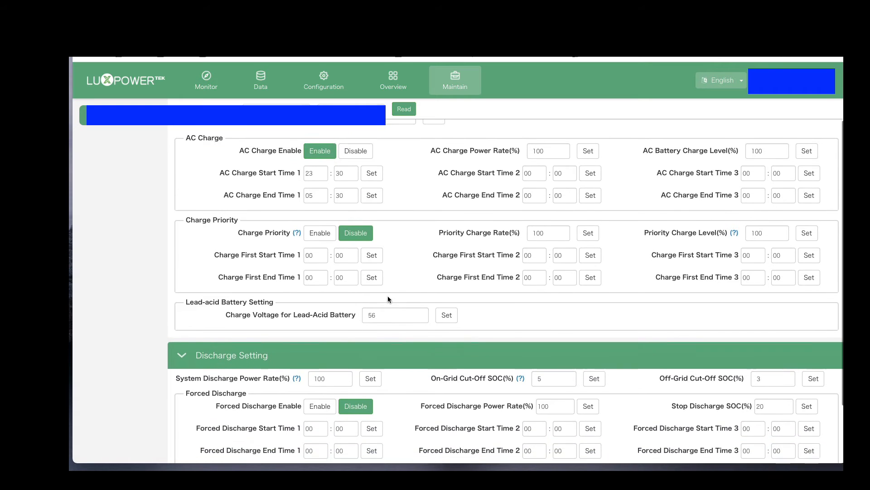
scroll(439, 233, up, 1)
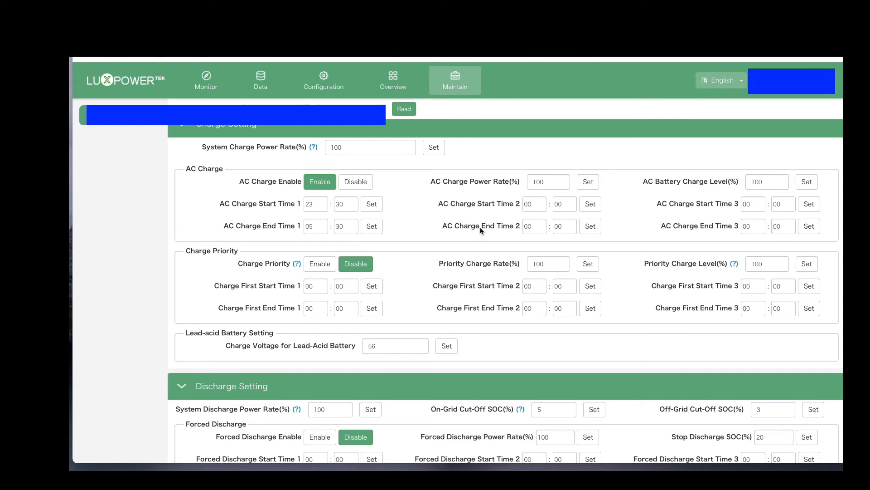
click(316, 205)
Apply 23:30 as AC Charge Start Time 1 on the inverter and dismiss the confirmation.
click(371, 205)
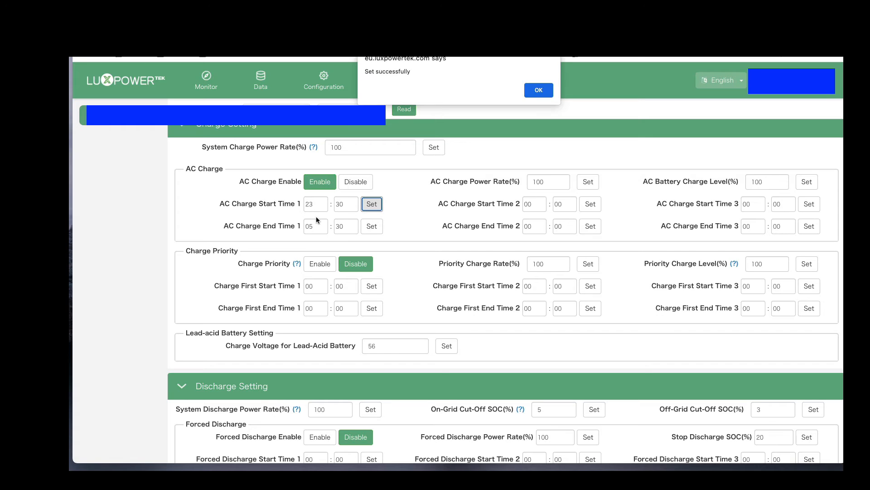
click(531, 89)
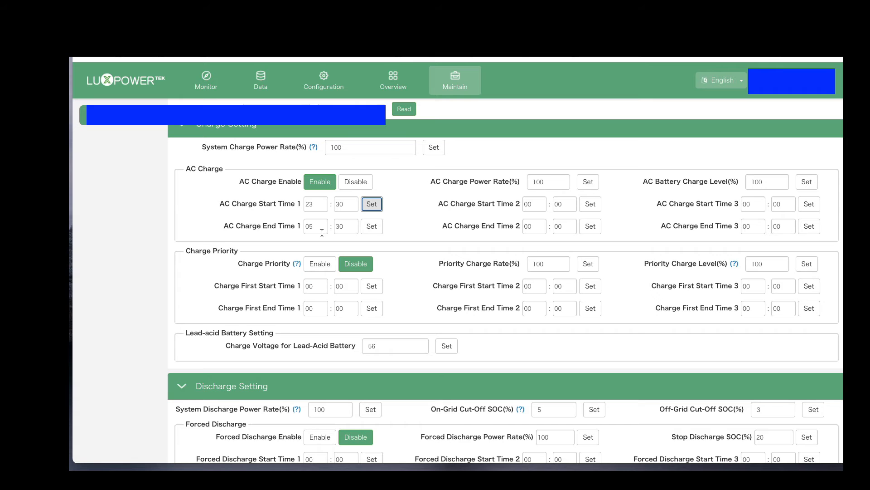
Review the AC Charge, Charge Priority, Lead-acid Battery and Discharge settings, including the cut-off SOC and Forced Discharge options.
scroll(322, 233, up, 1)
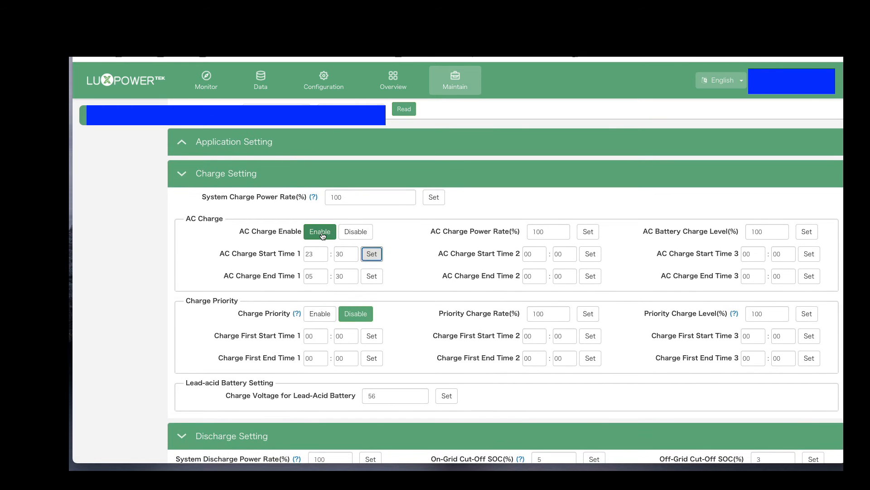
scroll(330, 248, down, 1)
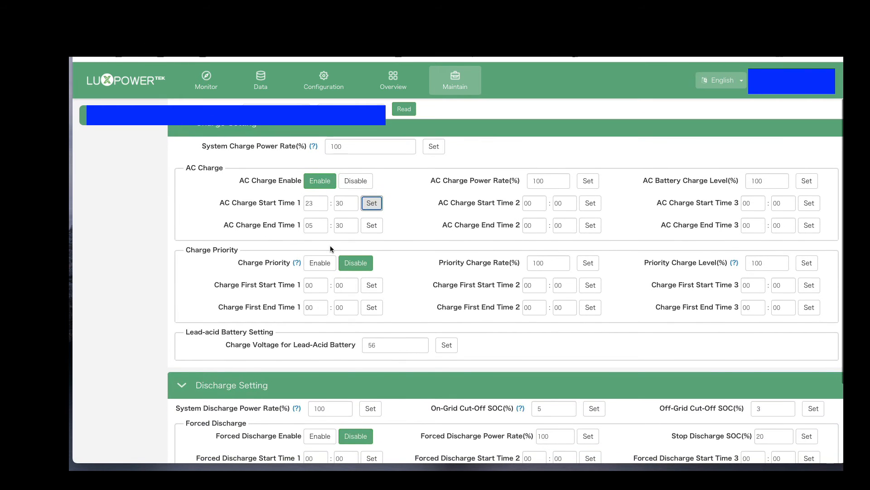
scroll(330, 246, down, 1)
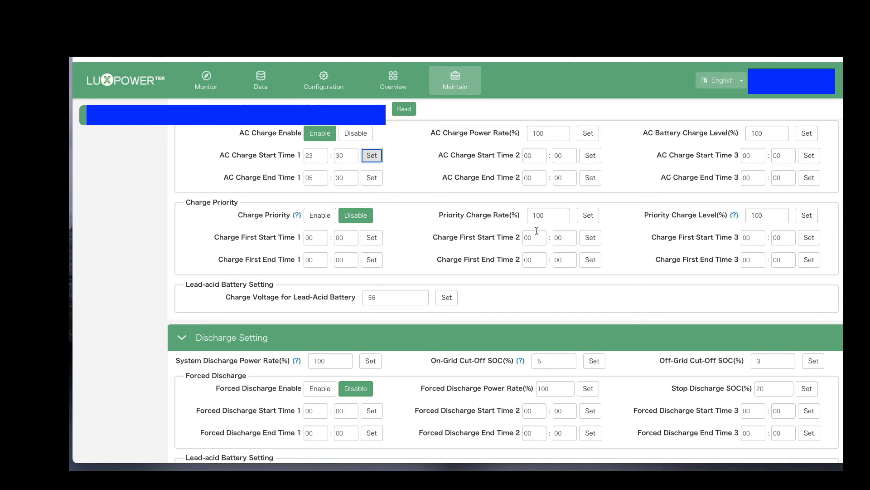
scroll(394, 249, down, 1)
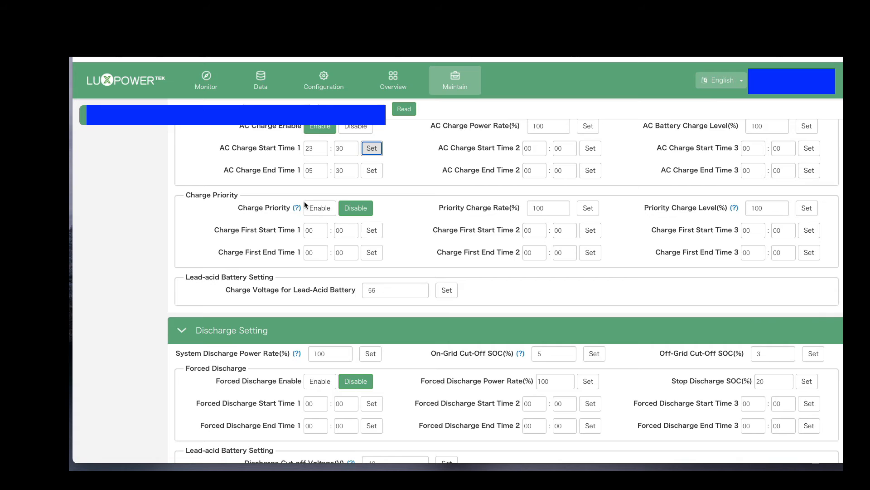
scroll(341, 215, down, 1)
scroll(341, 215, down, 1)
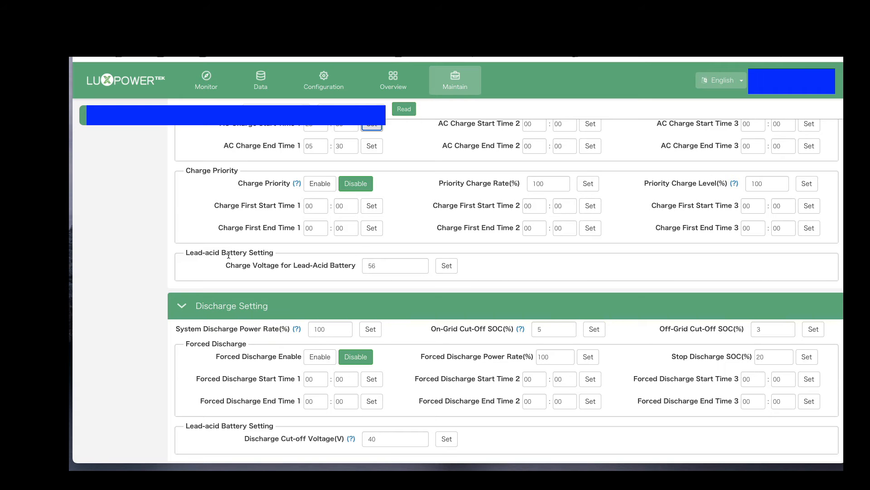
scroll(228, 255, down, 1)
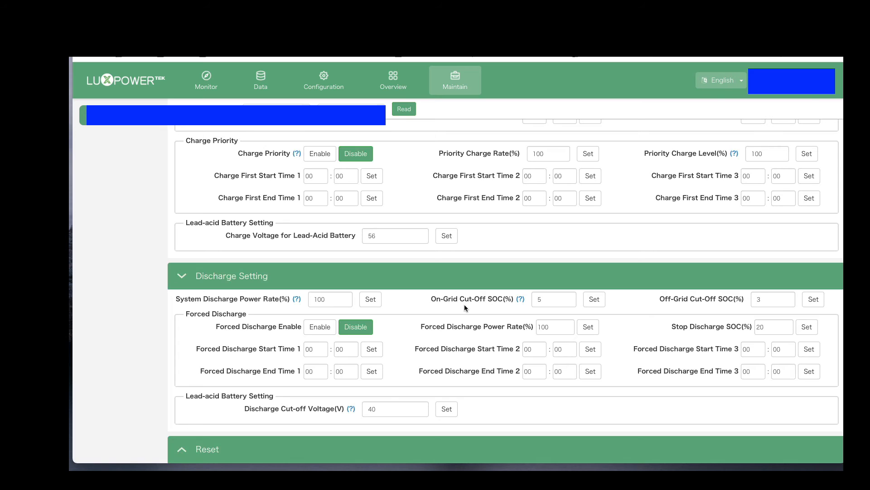
scroll(464, 305, down, 1)
scroll(442, 299, up, 4)
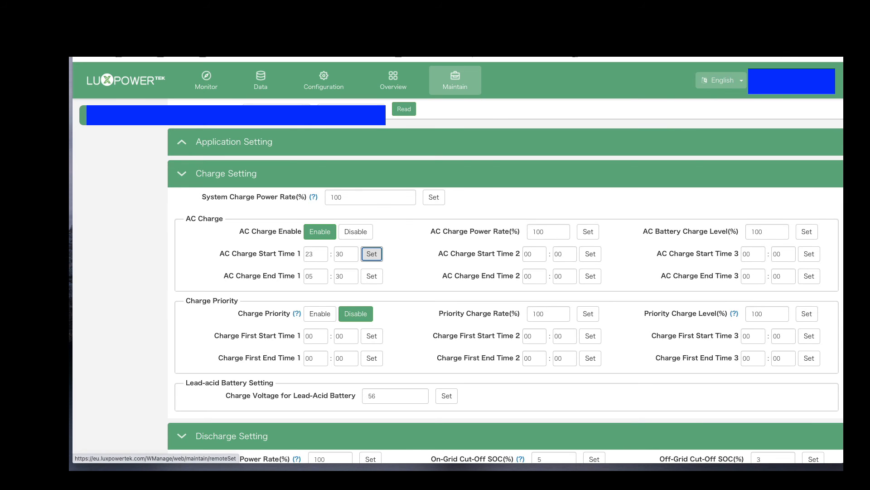
Open the Octopus Flux tariff page of Octopus Energy in a new browser tab.
key(super+t)
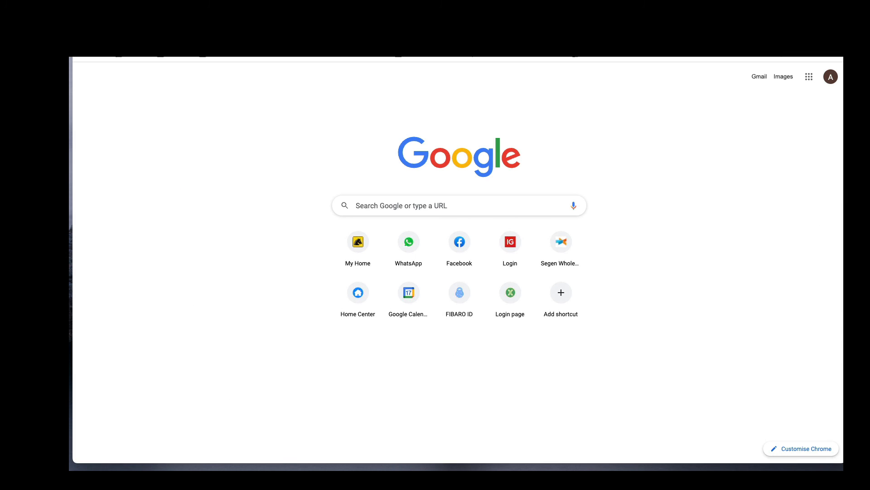
text(octopus fl)
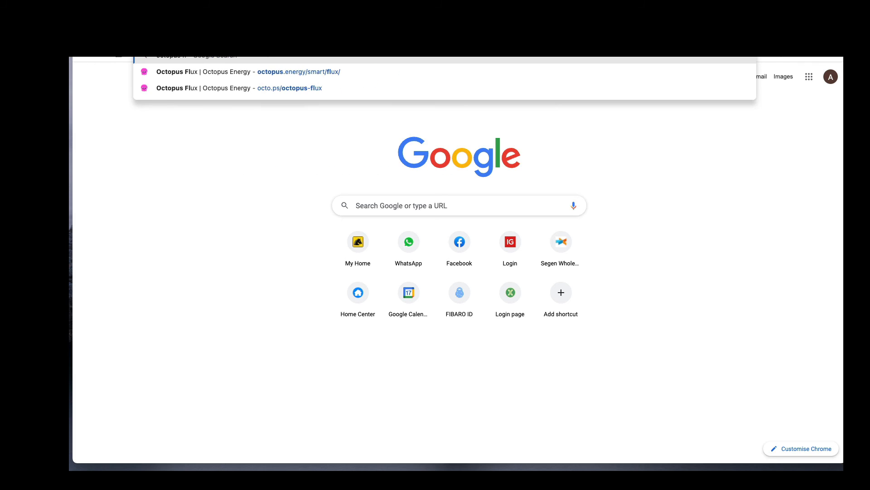
text(ux)
key(Return)
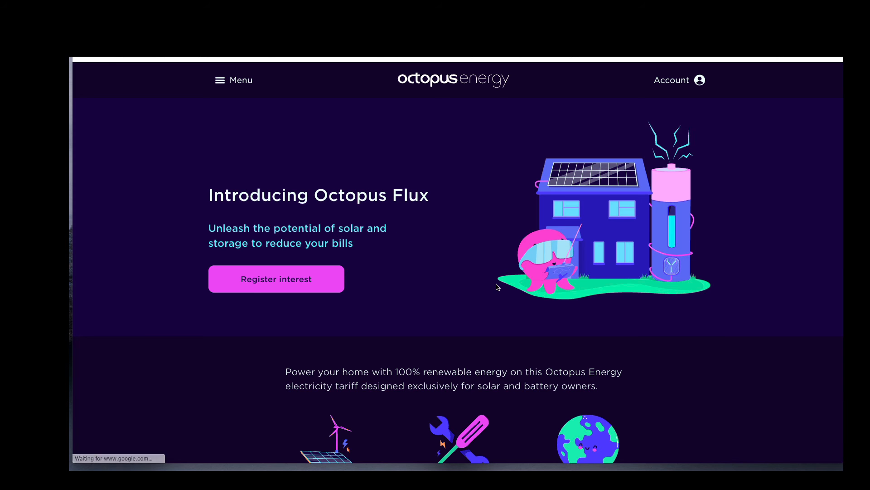
Read through the Octopus Flux page, examining the import and export rate graph, the cheap and peak periods, and the sign-up requirements.
scroll(511, 351, down, 4)
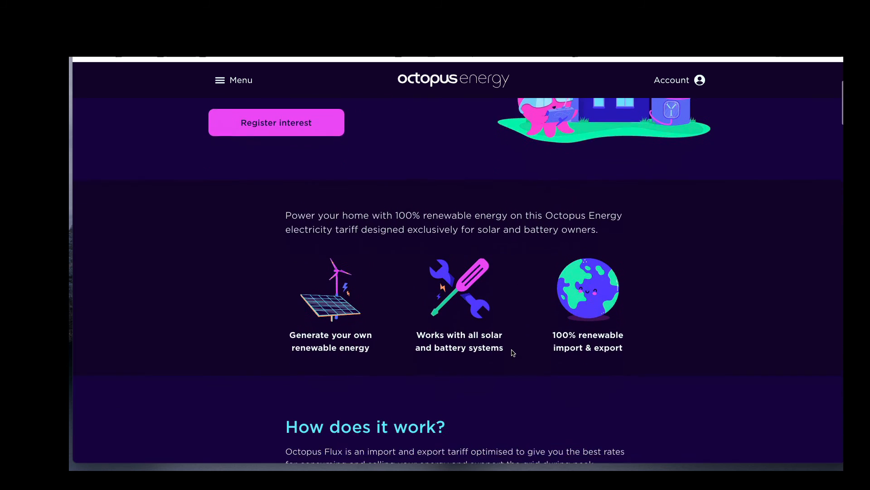
scroll(513, 352, down, 4)
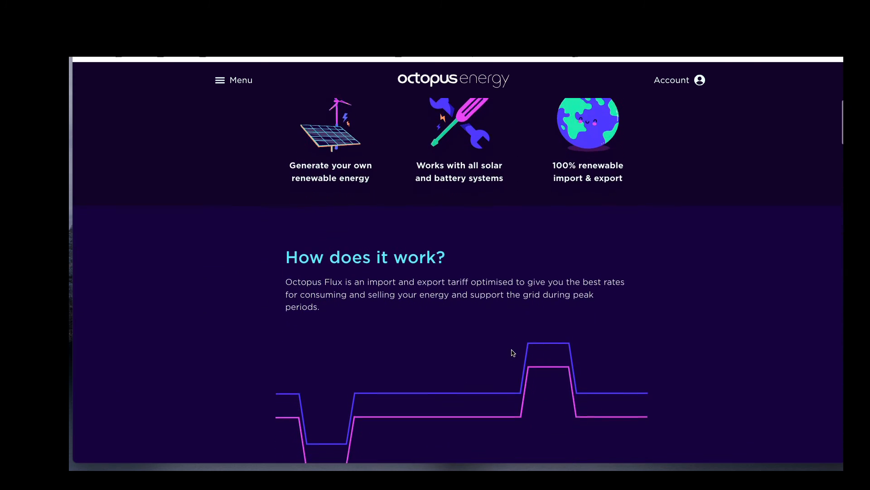
scroll(513, 353, up, 5)
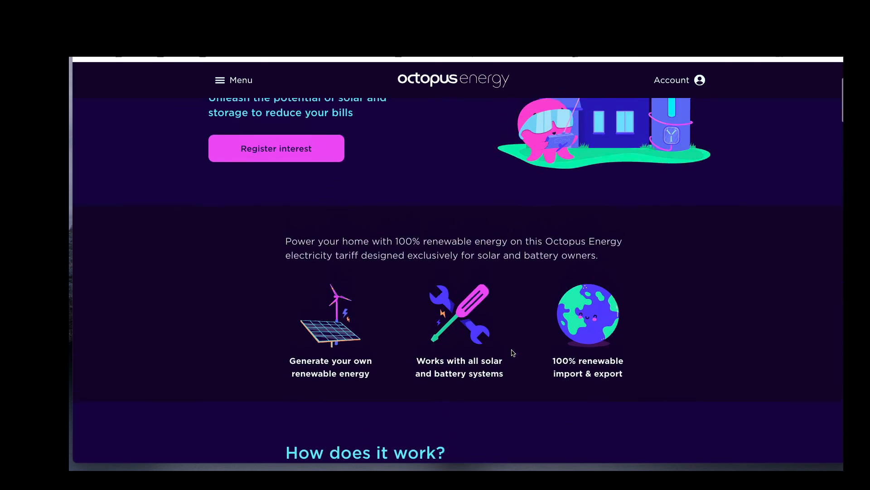
scroll(512, 352, up, 3)
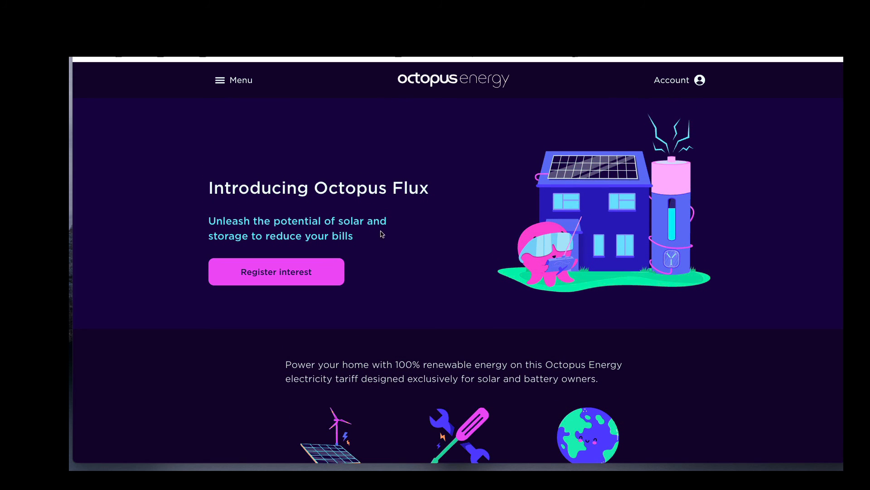
scroll(385, 260, down, 11)
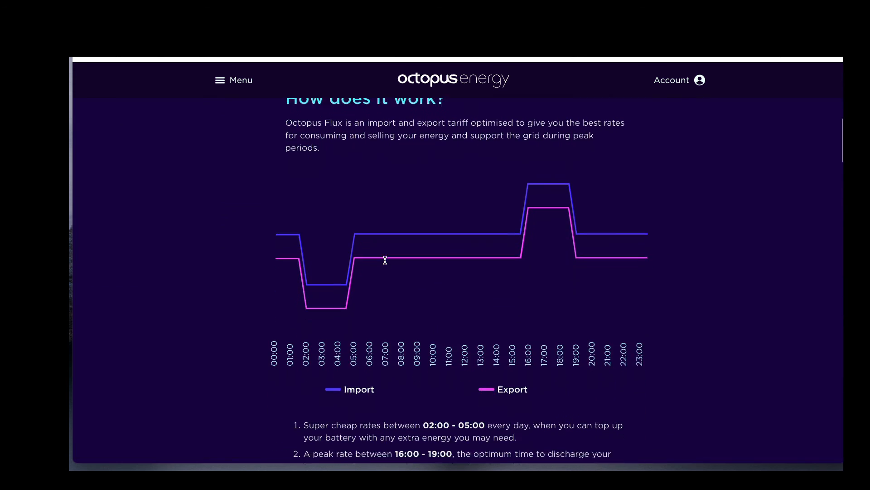
scroll(385, 260, down, 4)
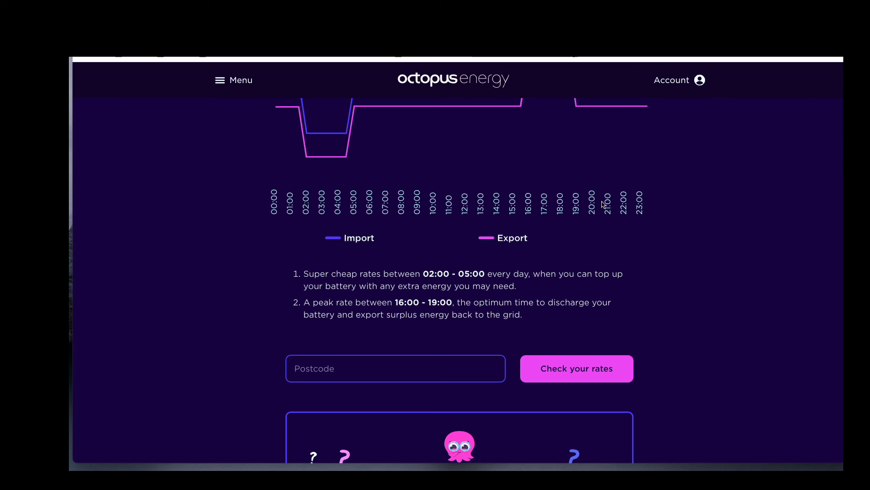
scroll(608, 203, up, 1)
scroll(612, 203, down, 4)
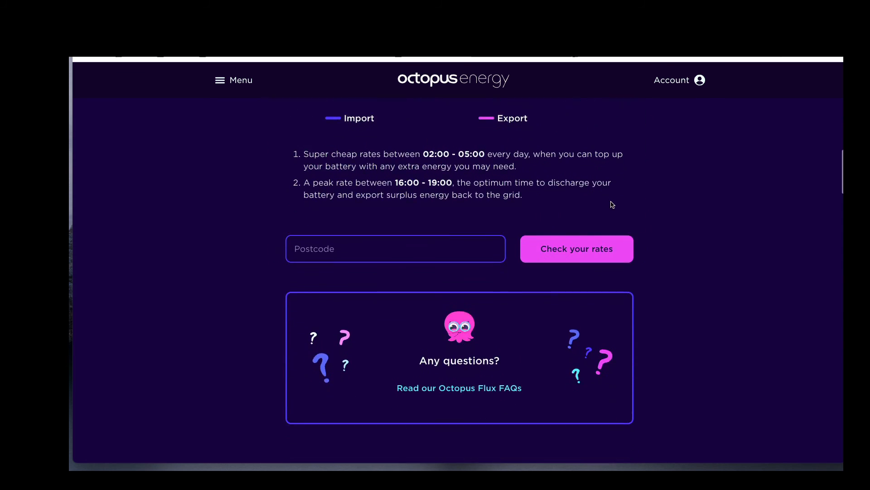
scroll(612, 204, down, 7)
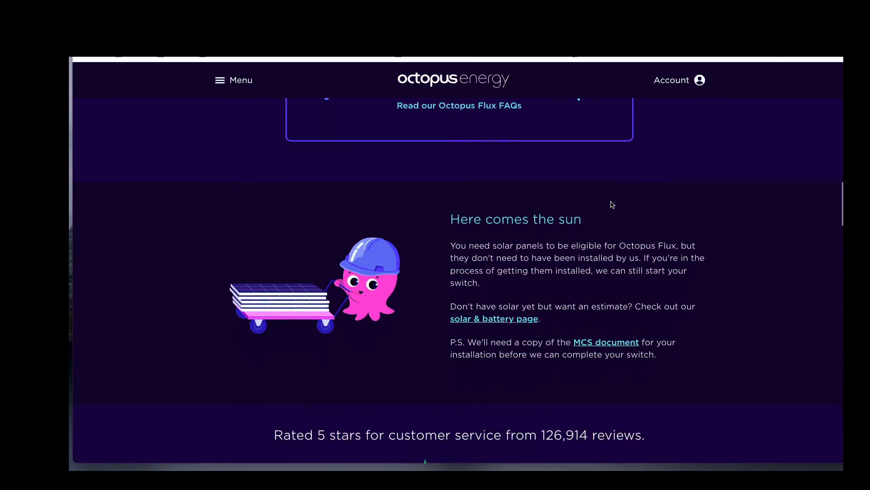
scroll(612, 204, down, 14)
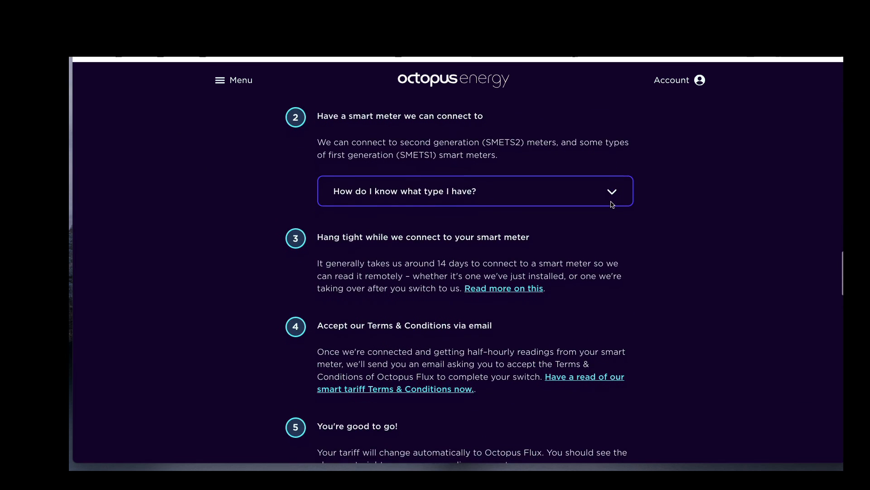
Enter the home postcode below the Octopus Flux rate graph and check the rates for that area.
scroll(612, 205, up, 20)
scroll(611, 204, down, 15)
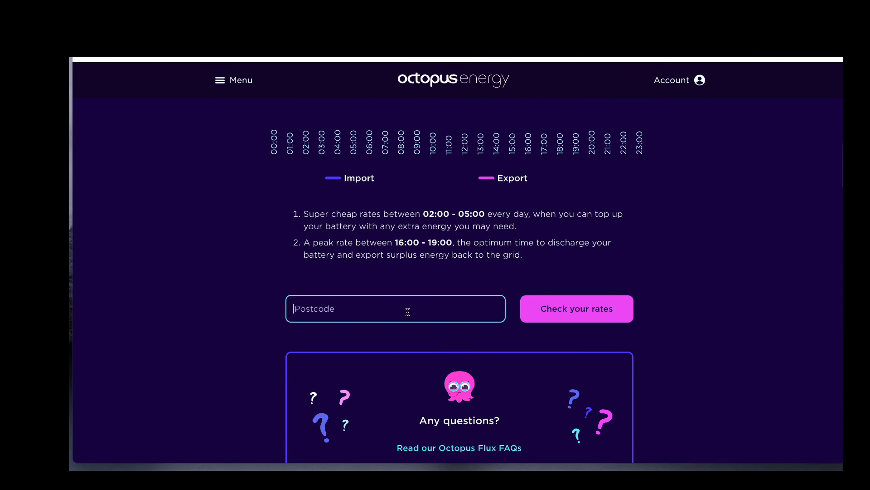
click(407, 312)
text(LS8 2RN)
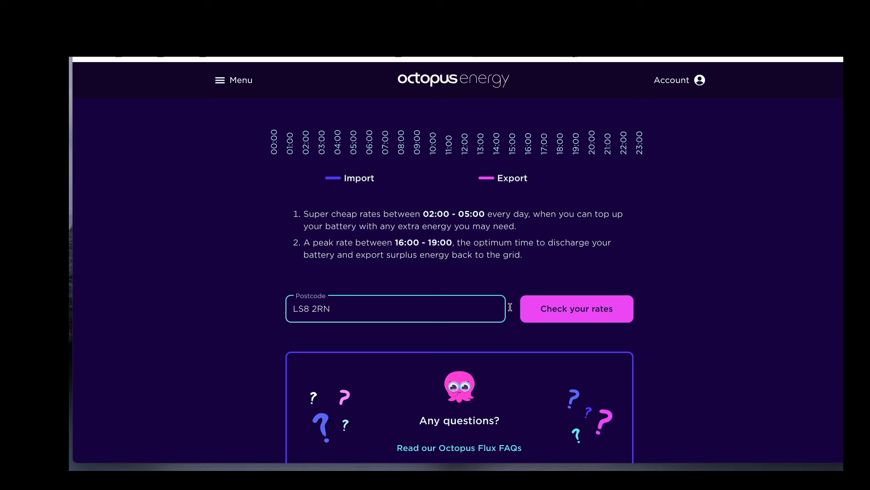
click(542, 309)
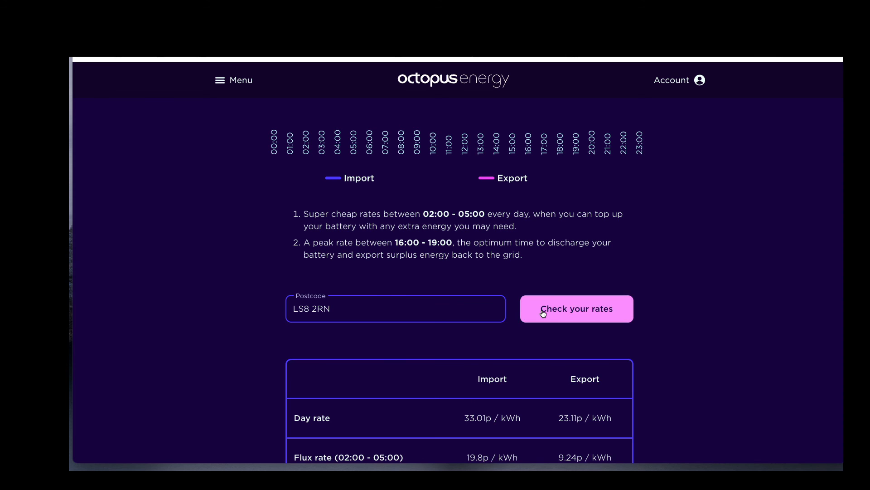
Examine the Flux rates table, comparing day, Flux and peak import and export prices, the standing charge and the daily rate graph.
scroll(543, 314, down, 3)
scroll(543, 314, down, 3)
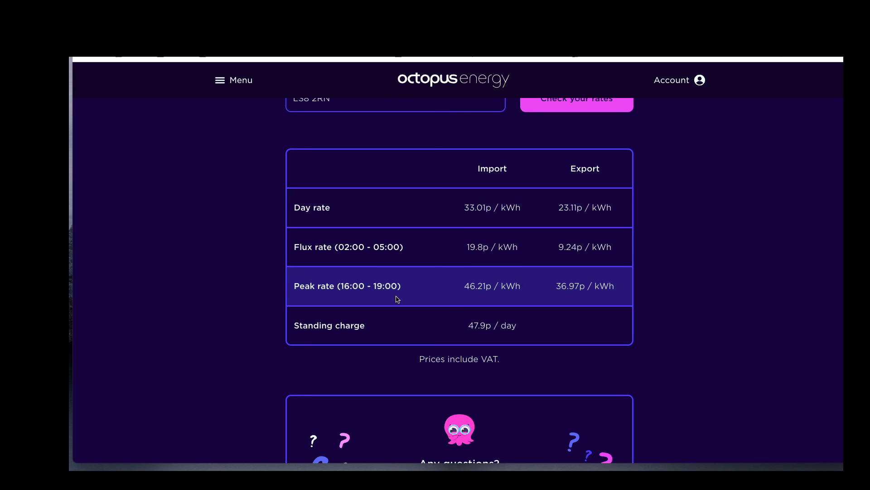
drag(561, 286, 594, 287)
click(563, 292)
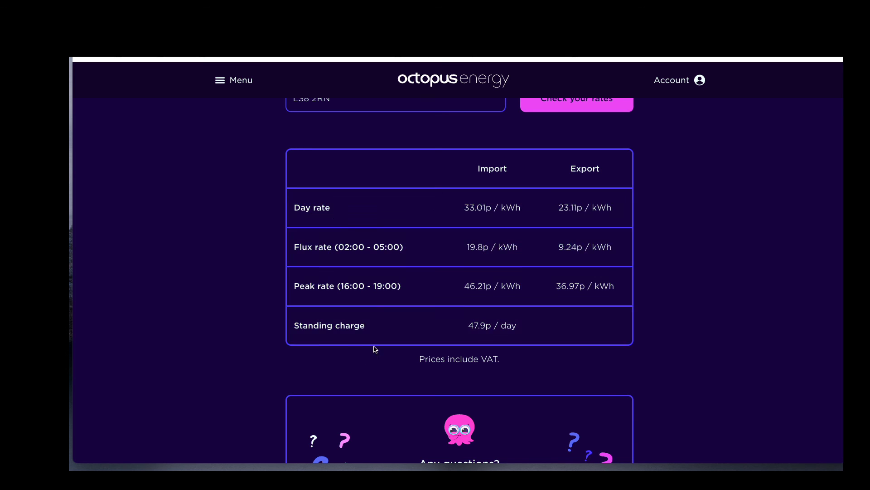
scroll(379, 317, down, 1)
scroll(379, 318, down, 3)
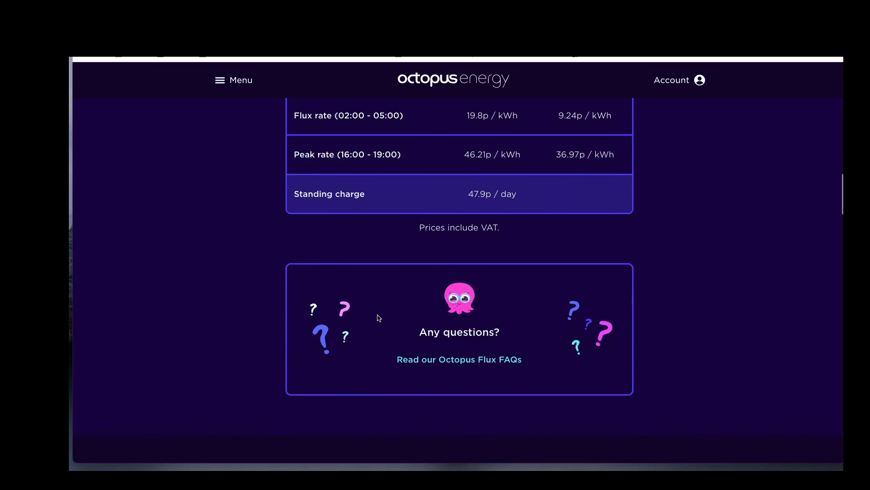
scroll(379, 317, up, 5)
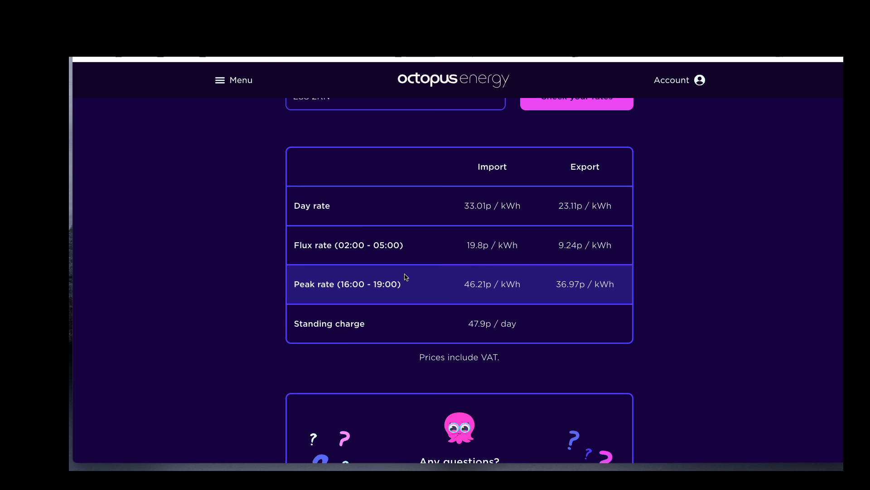
scroll(406, 277, up, 4)
scroll(406, 277, up, 10)
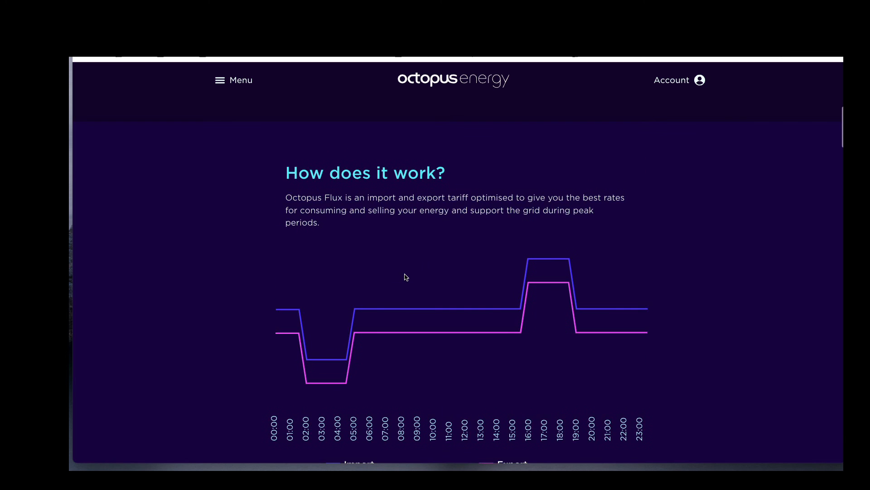
Open the Octopus Energy account page and examine the Intelligent Octopus rates by period.
click(225, 83)
click(669, 86)
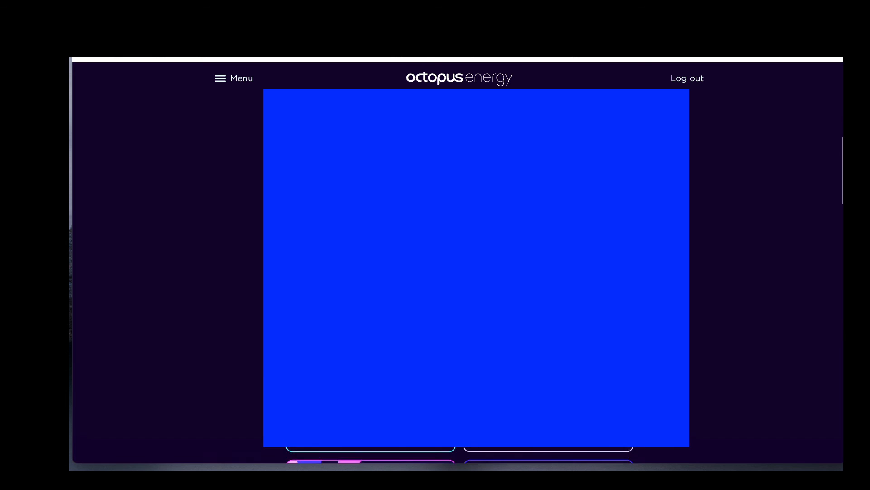
scroll(459, 267, down, 2)
scroll(458, 267, up, 1)
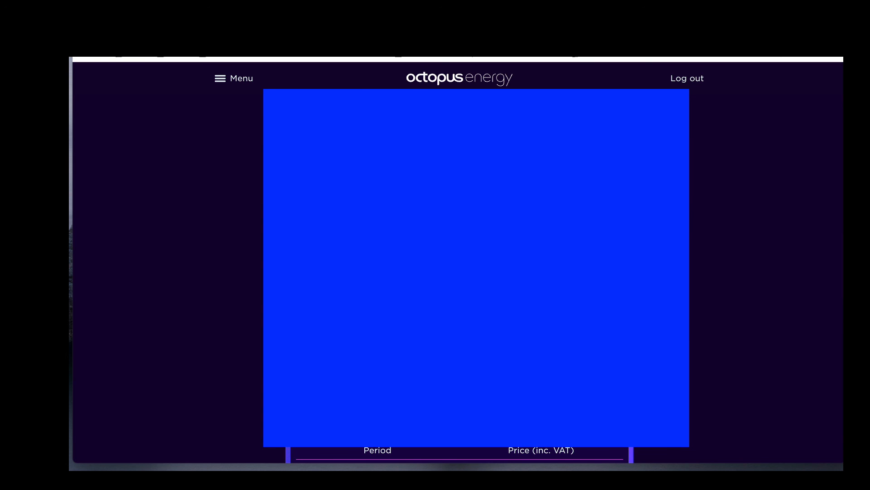
scroll(399, 346, down, 7)
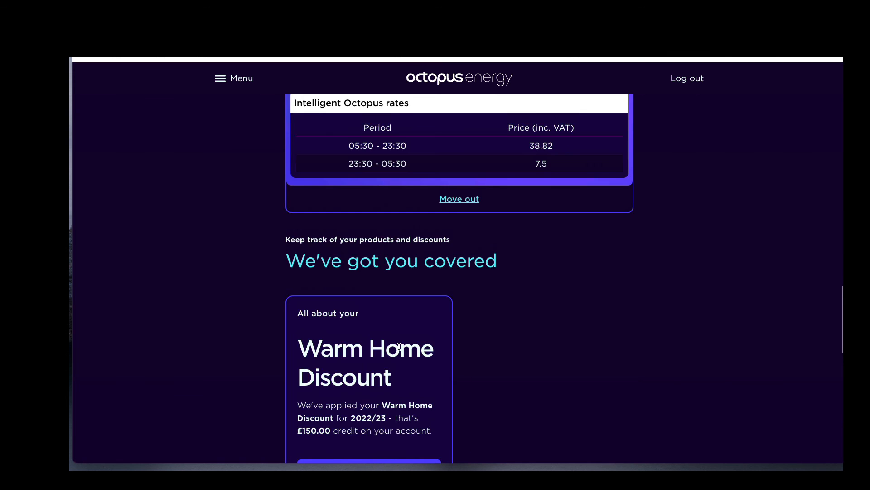
scroll(399, 346, up, 1)
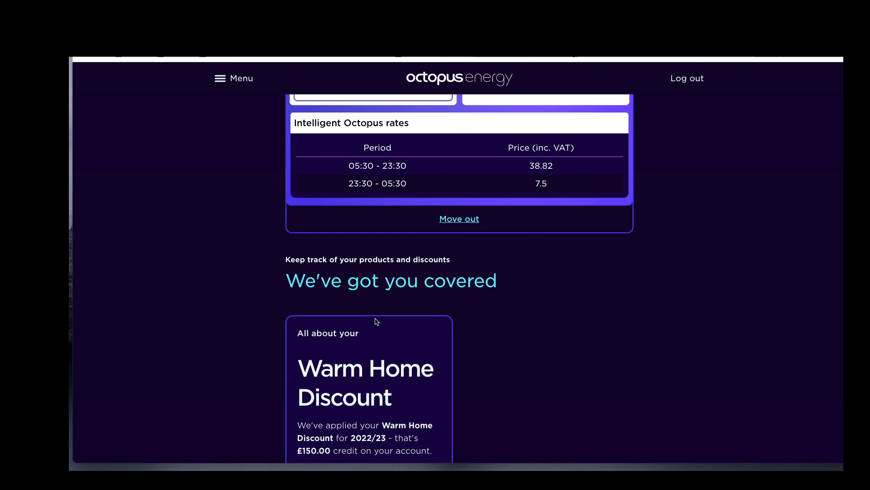
Select the full referral link in the account's Refer your friends section.
scroll(376, 322, down, 8)
scroll(375, 319, up, 1)
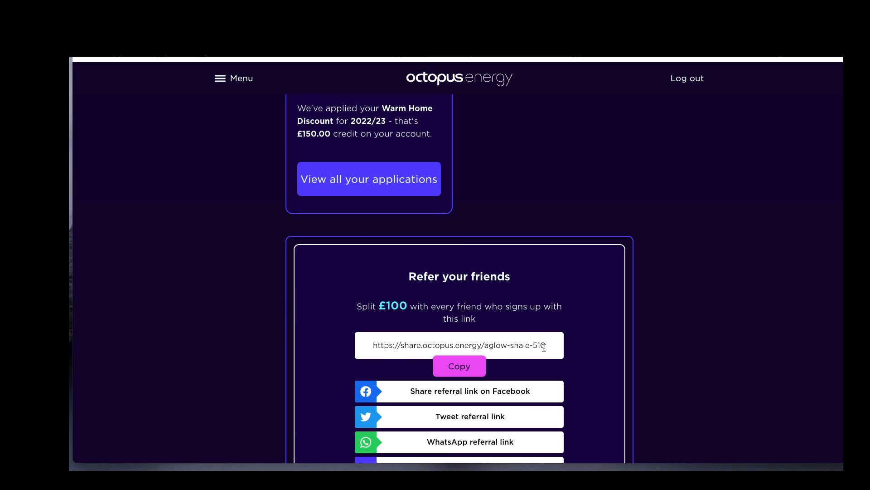
drag(546, 348, 370, 350)
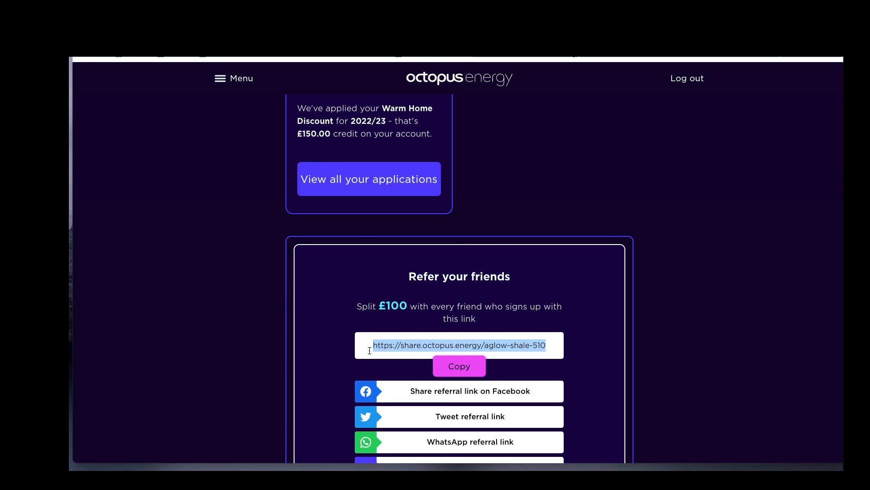